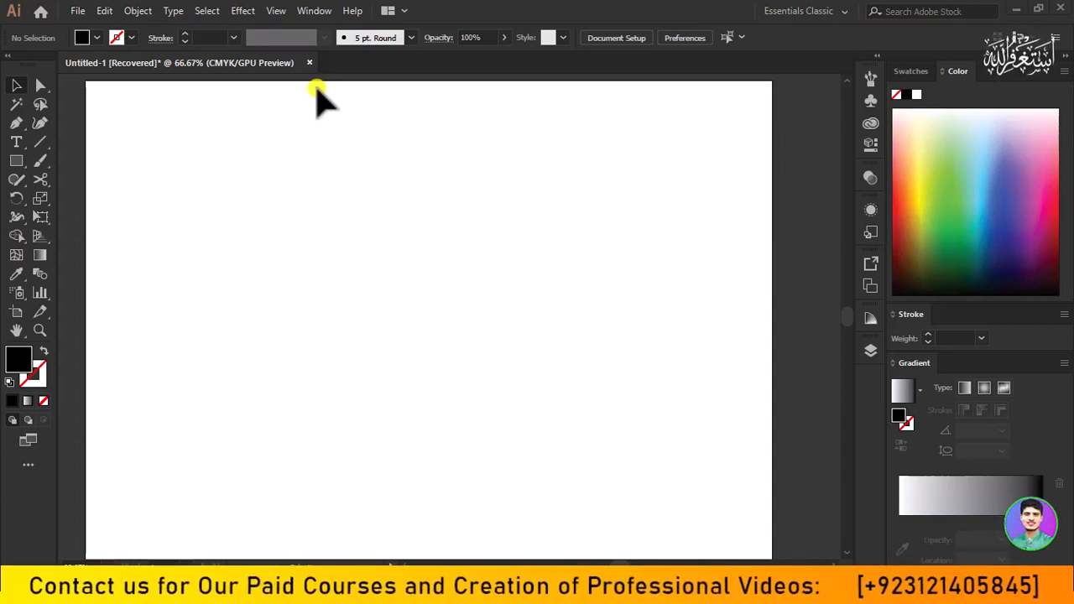
Step: Add a point text object reading "Illustrator" in the upper-left area of the artboard
left_click(19, 142)
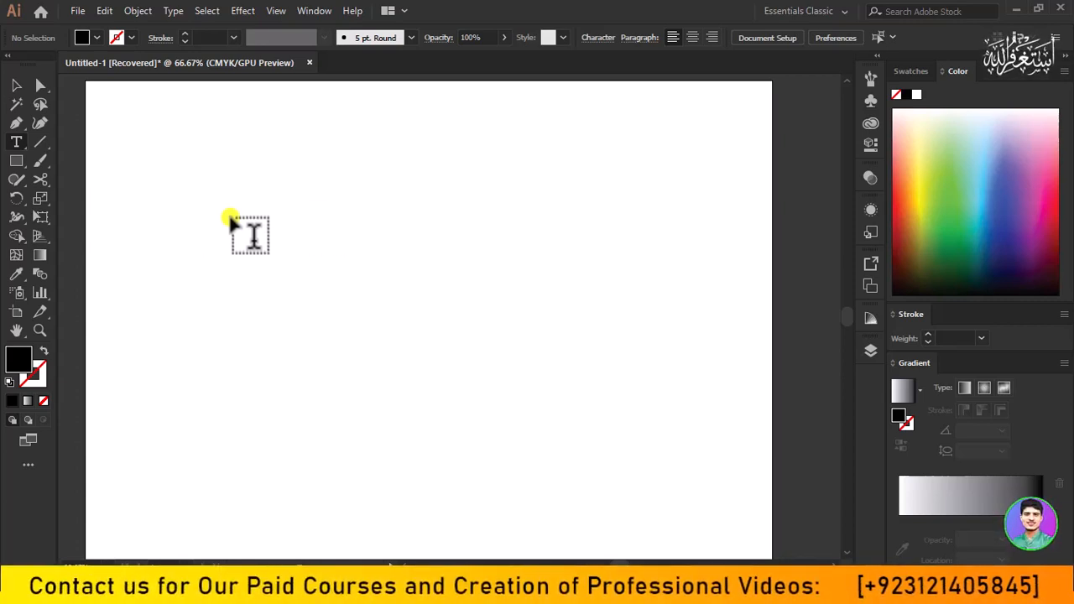
left_click(14, 87)
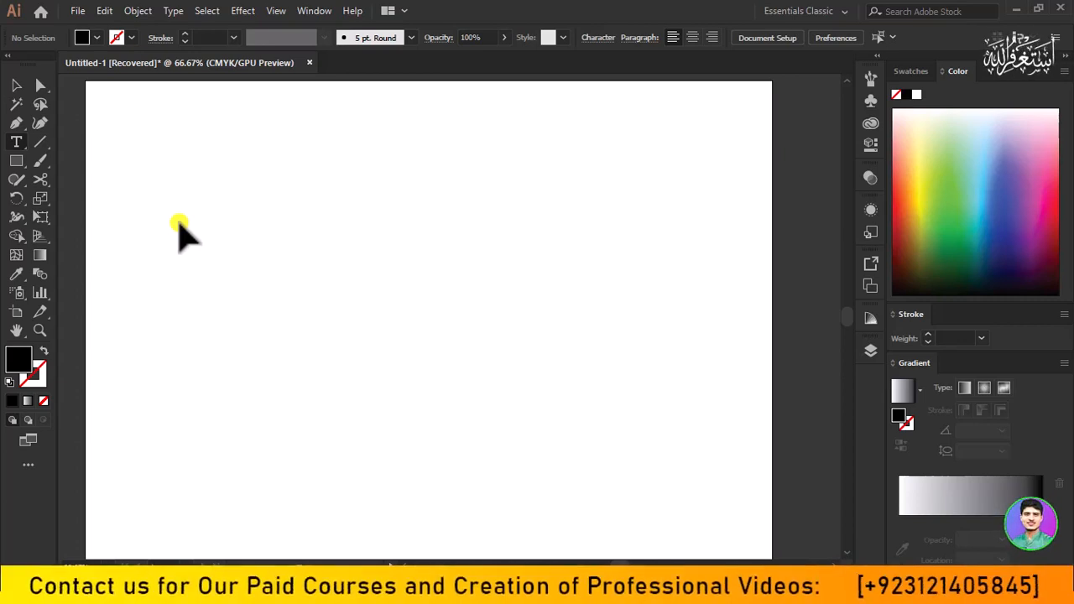
left_click(220, 210)
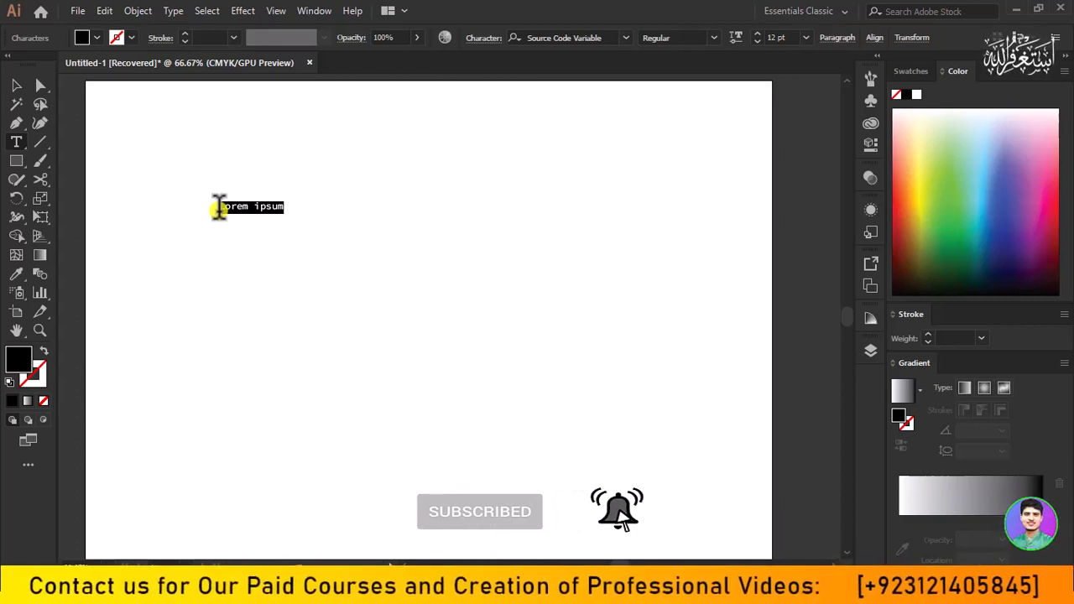
key("BackSpace")
type("Illu")
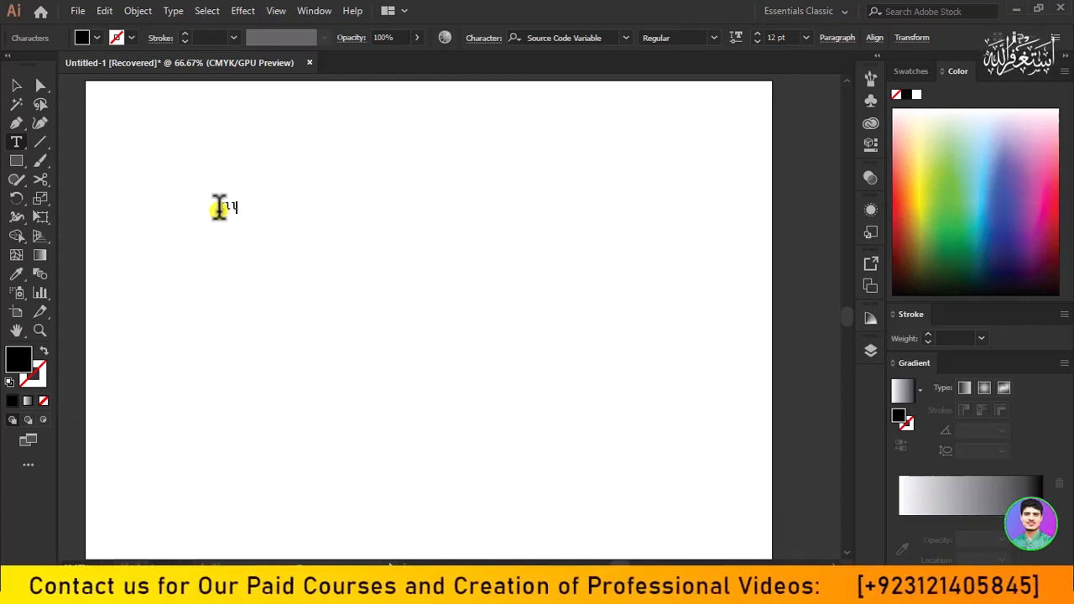
type("strator")
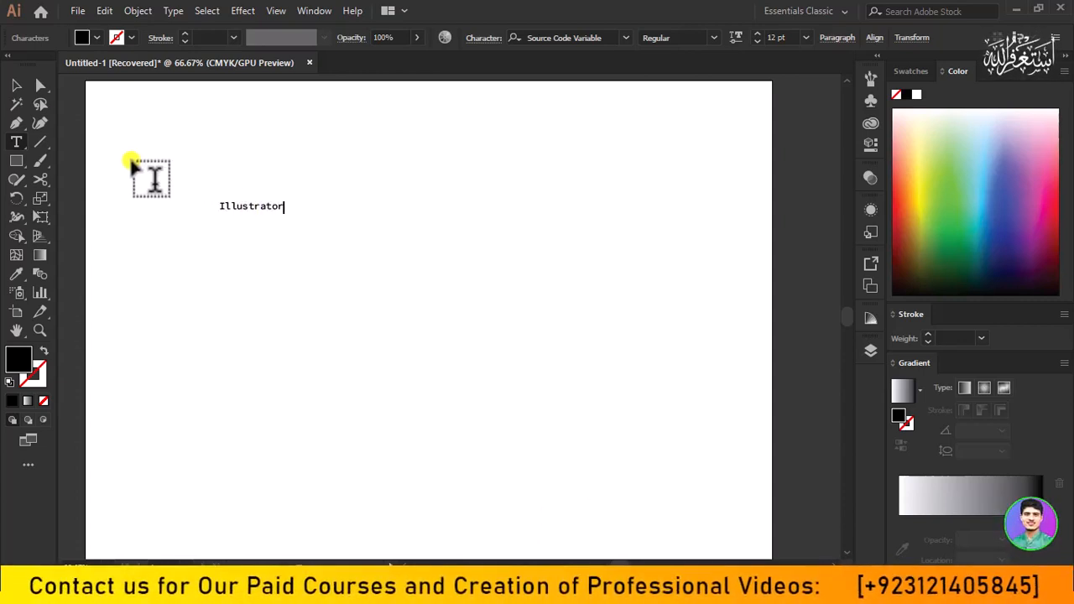
Step: Enlarge the "Illustrator" text to about 74 pt and move it down toward the middle of the artboard
left_click(17, 84)
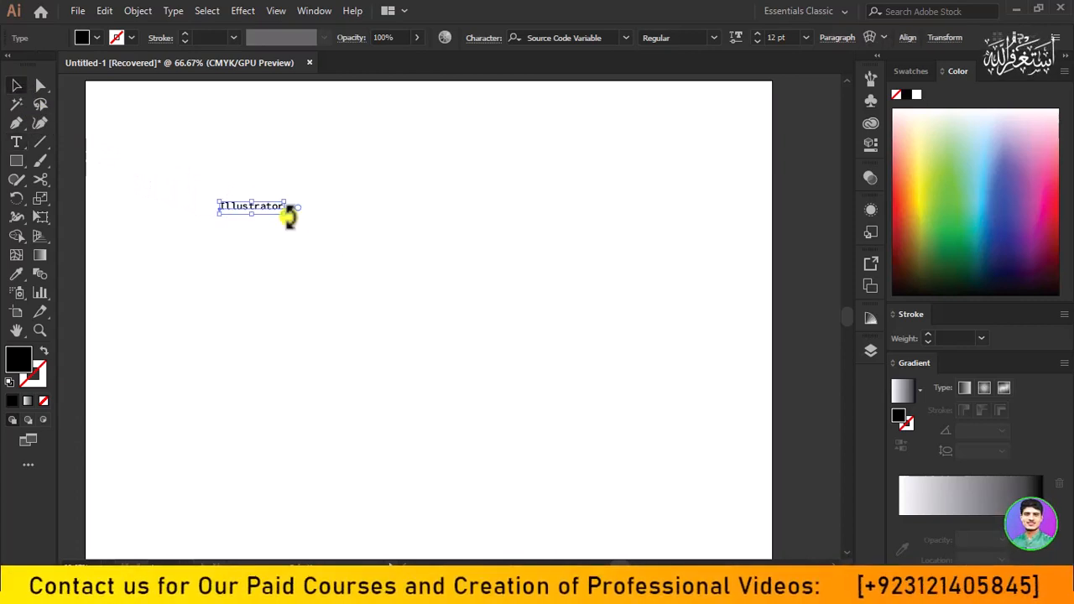
left_click_drag(285, 213, 614, 367)
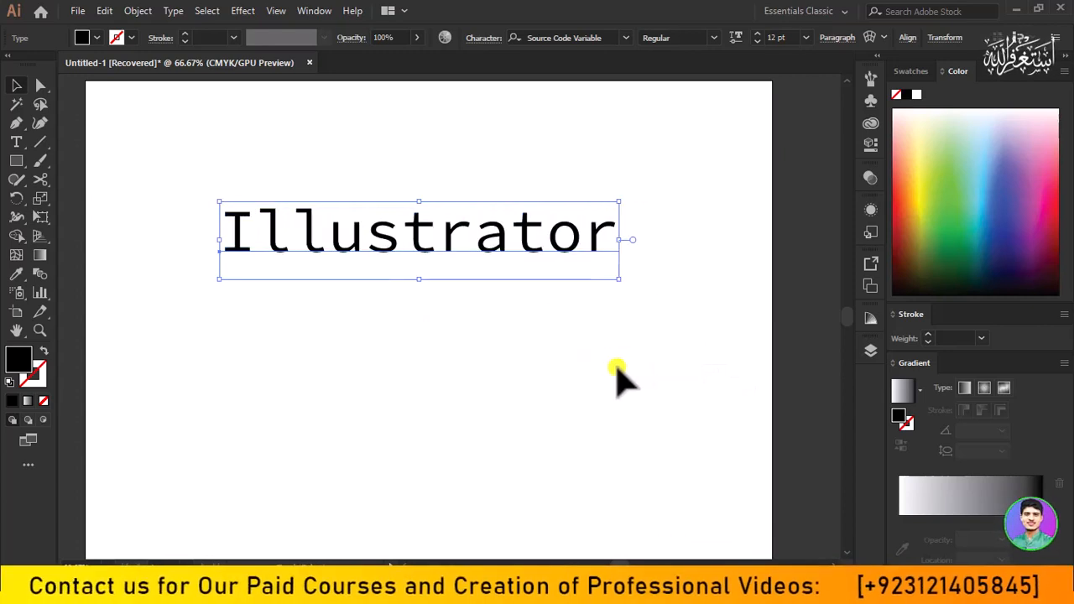
left_click_drag(434, 252, 421, 324)
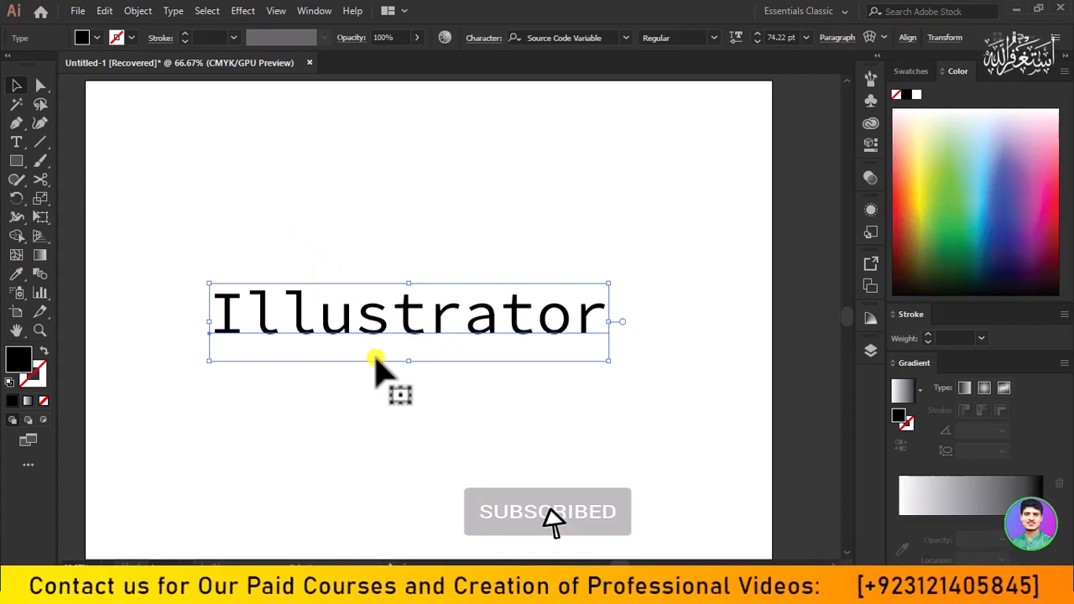
Step: Select all characters of the "Illustrator" text and fill them with yellow
left_click(15, 143)
left_click(379, 323)
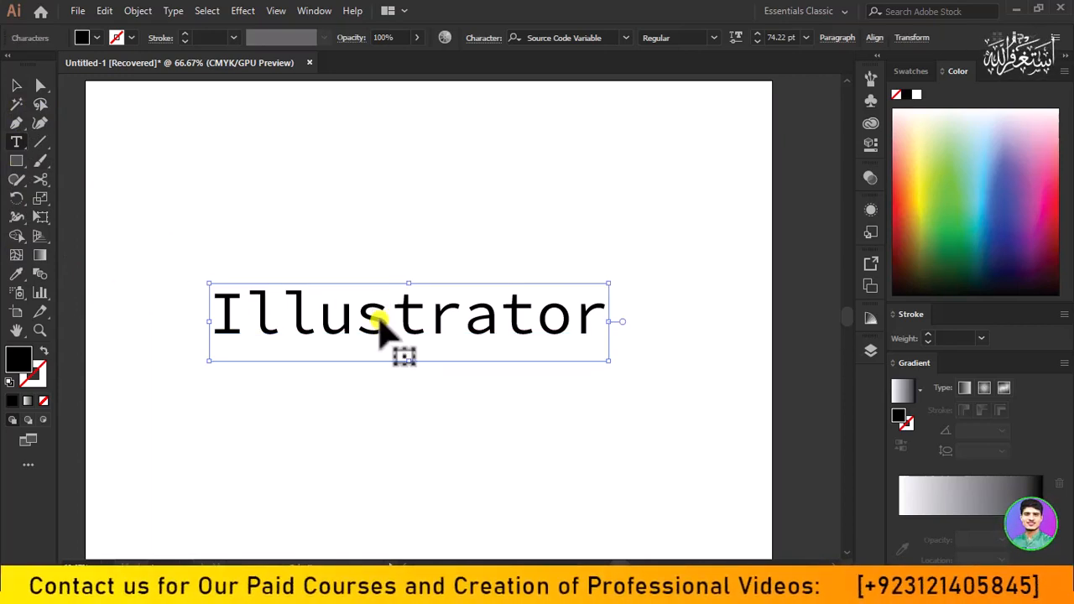
key("ctrl+a")
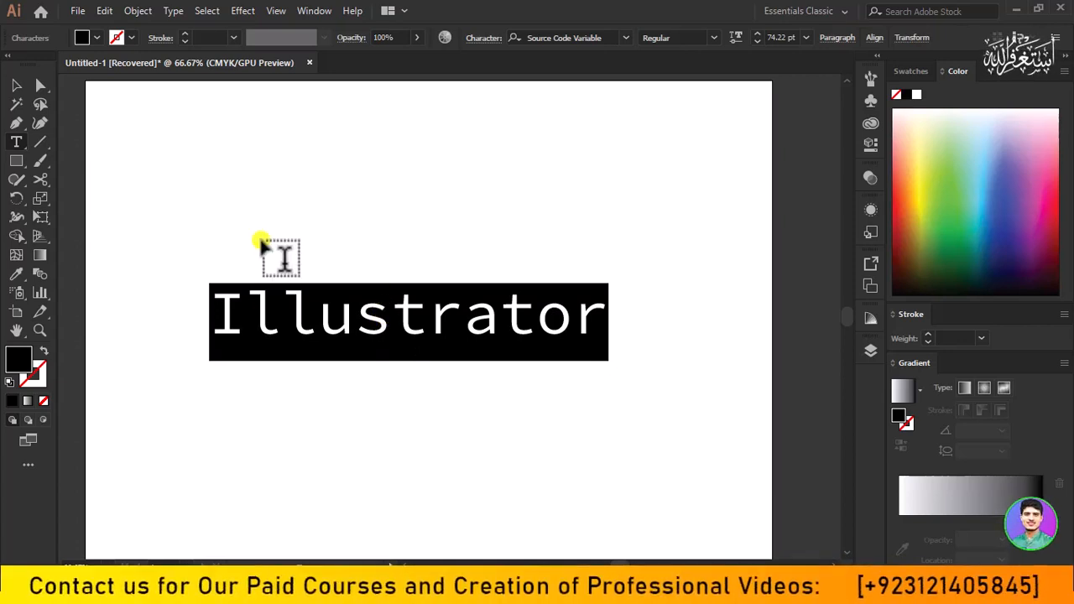
left_click(80, 38)
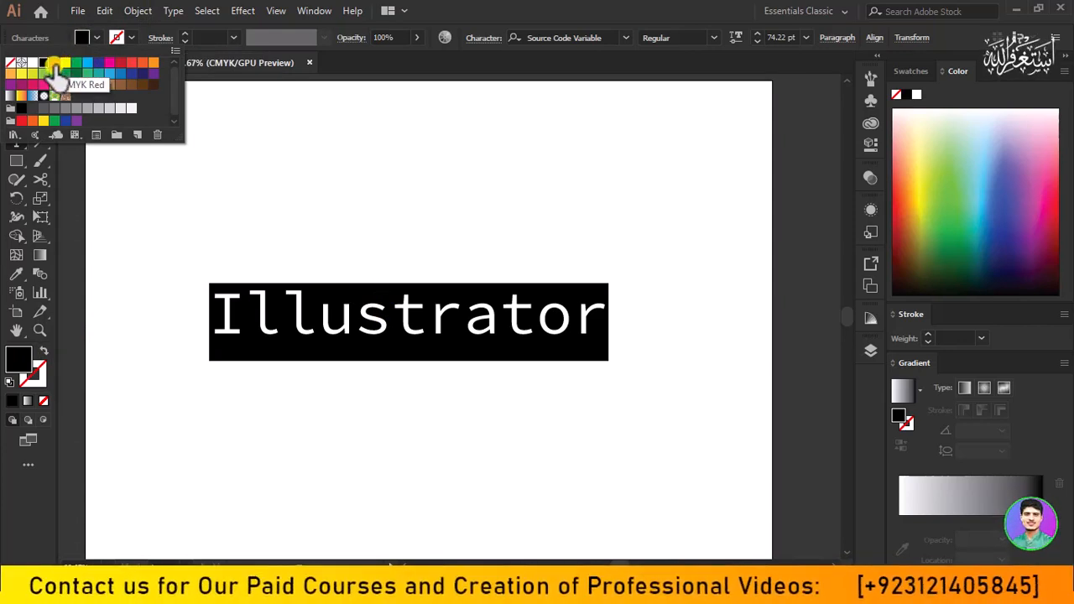
left_click(65, 64)
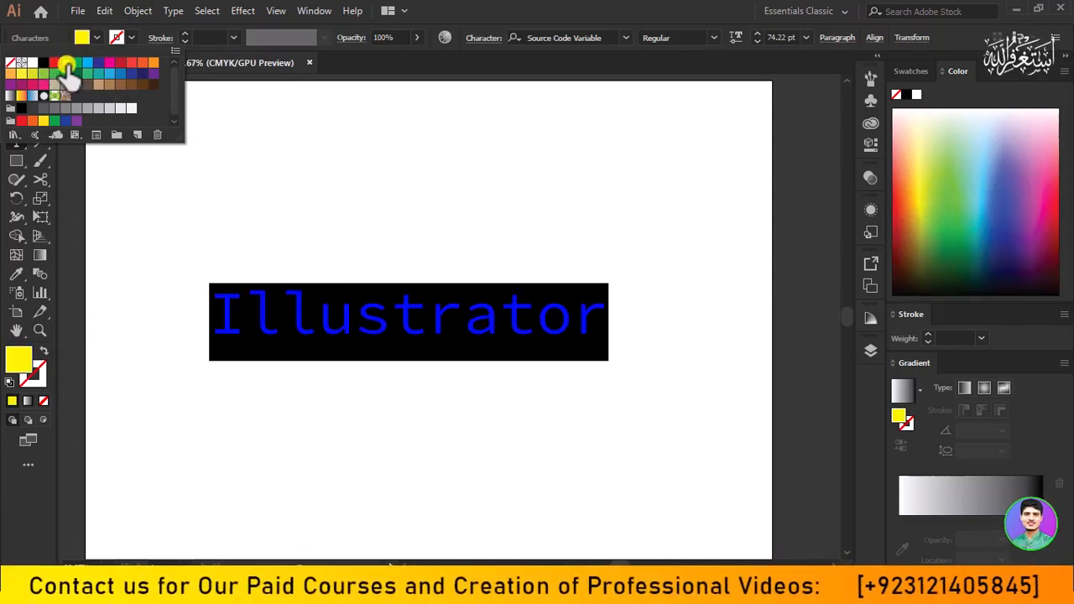
Step: Give the selected "Illustrator" characters a black stroke with a weight of 2 pt
left_click(130, 37)
left_click(130, 41)
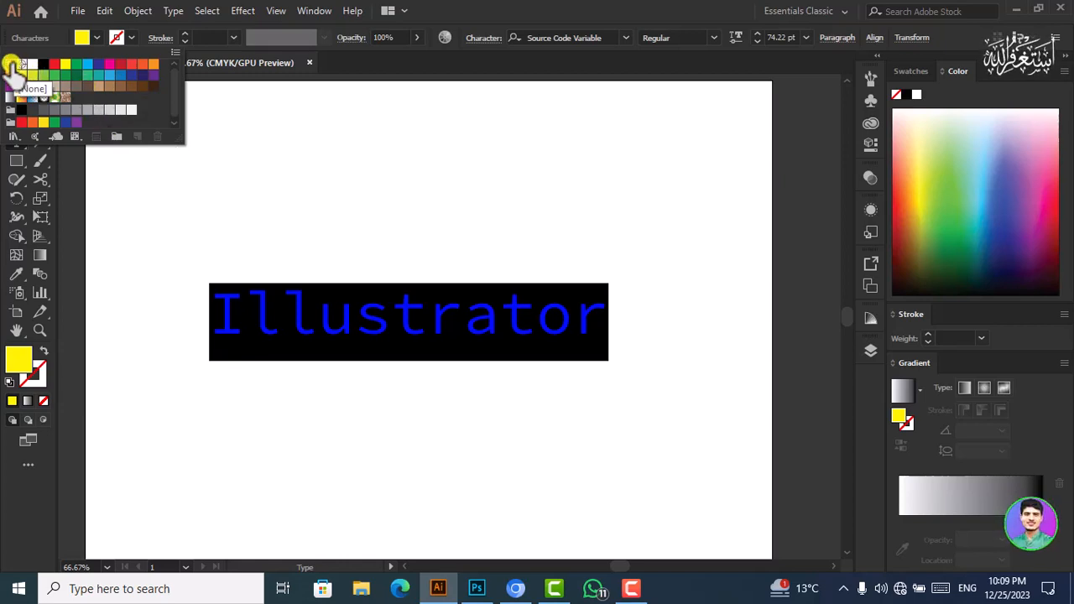
left_click(129, 35)
left_click(127, 37)
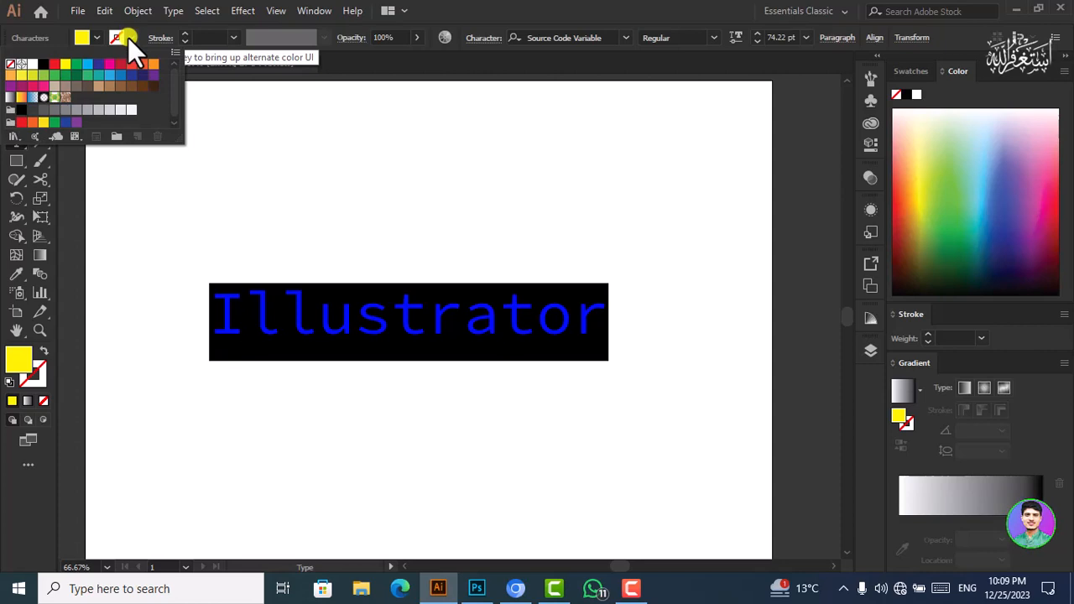
left_click(34, 64)
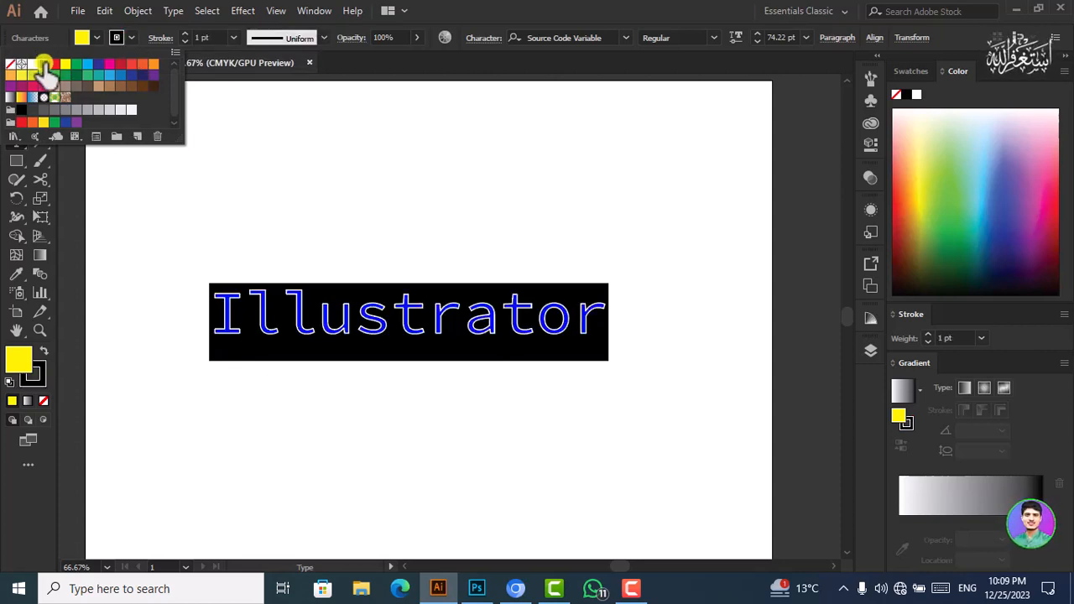
left_click(207, 38)
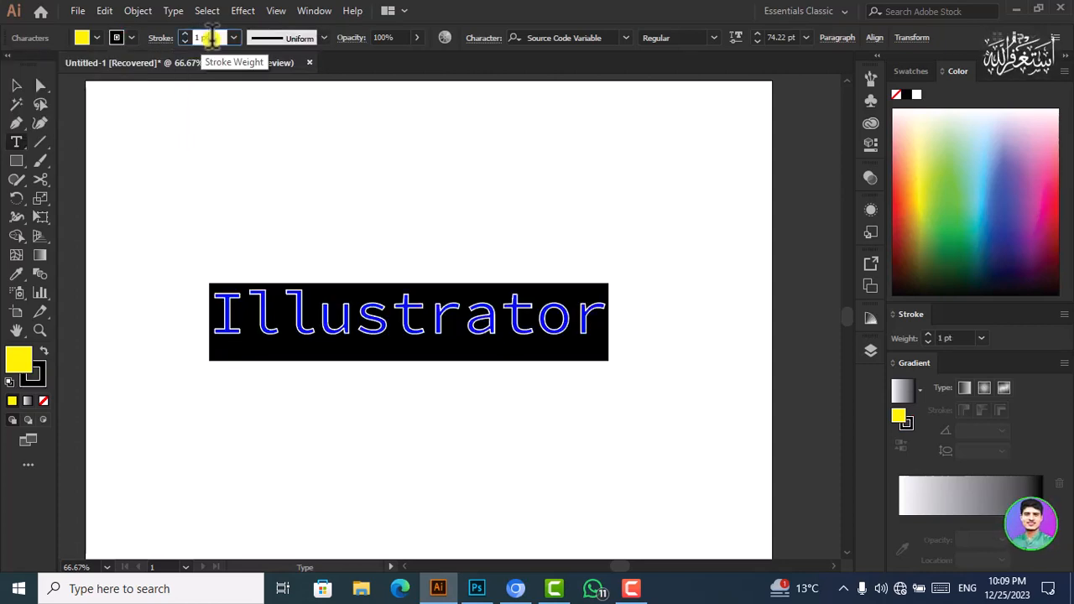
key("Up")
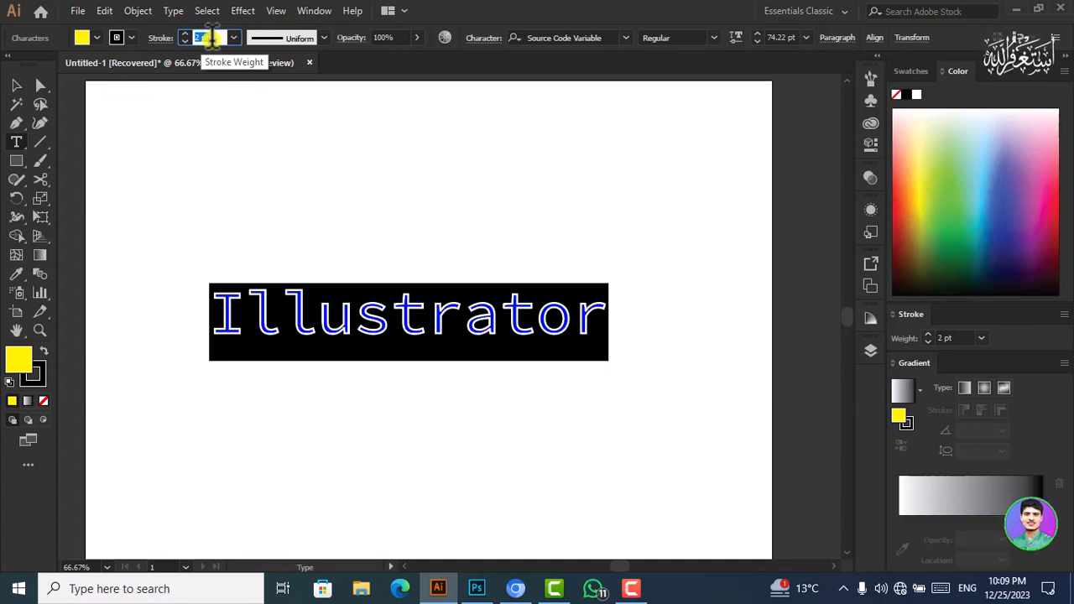
left_click(319, 78)
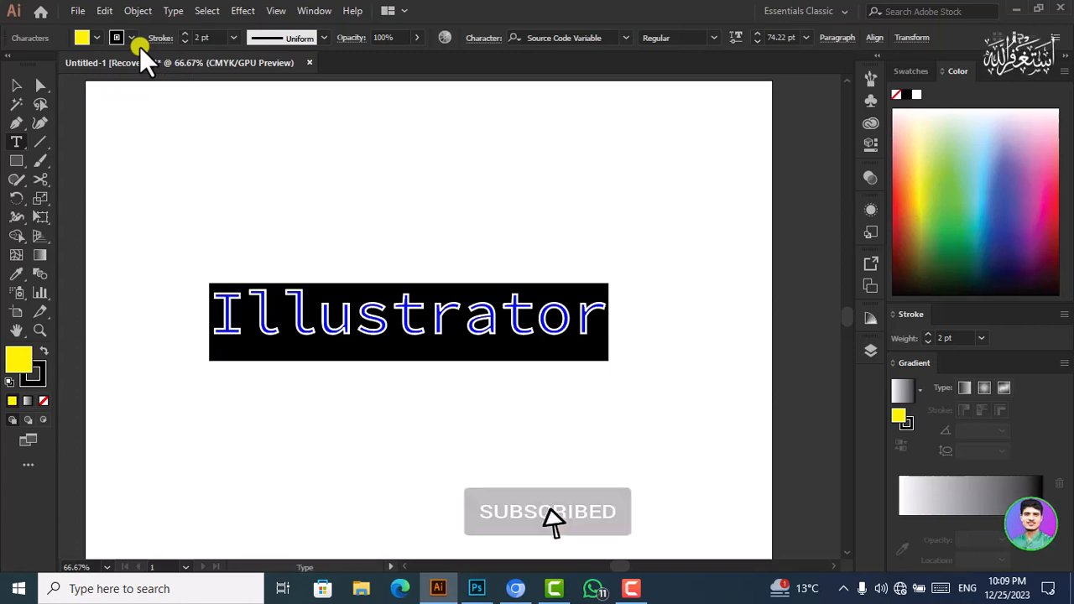
left_click(322, 41)
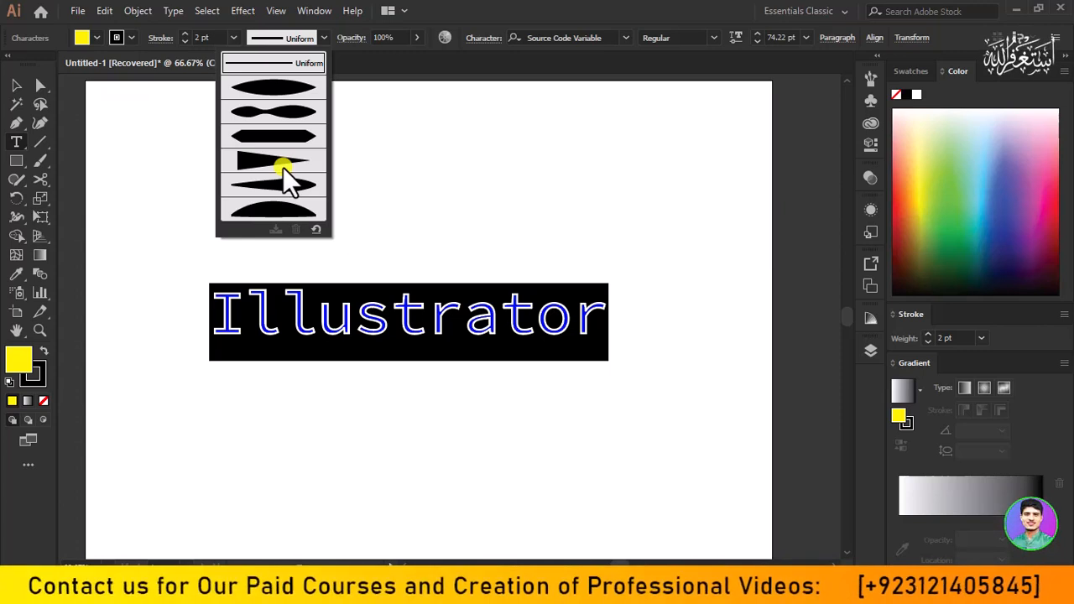
left_click(415, 61)
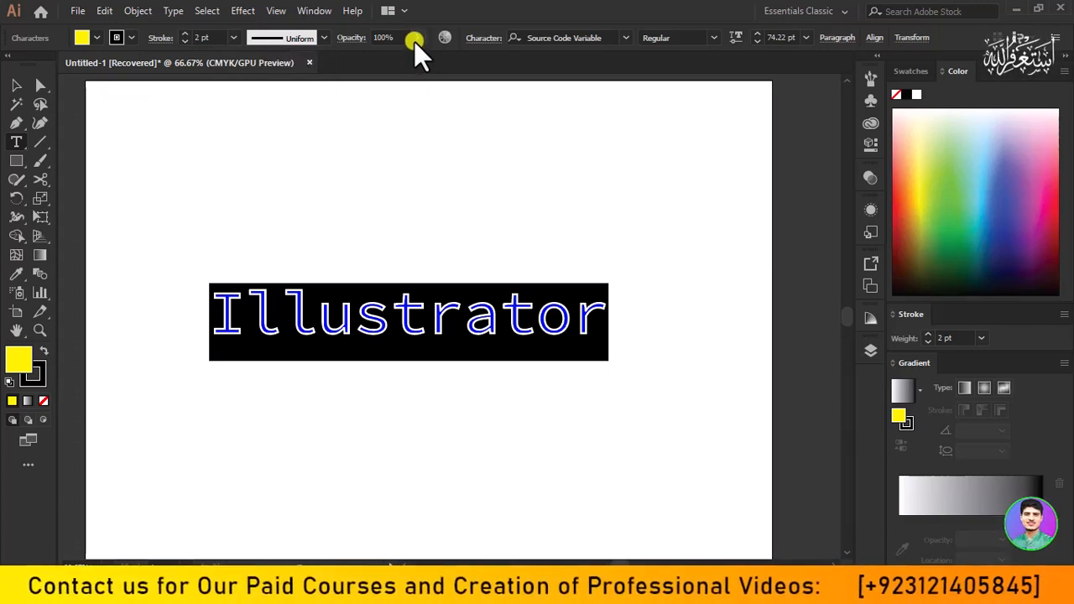
left_click(415, 41)
left_click_drag(414, 52, 387, 58)
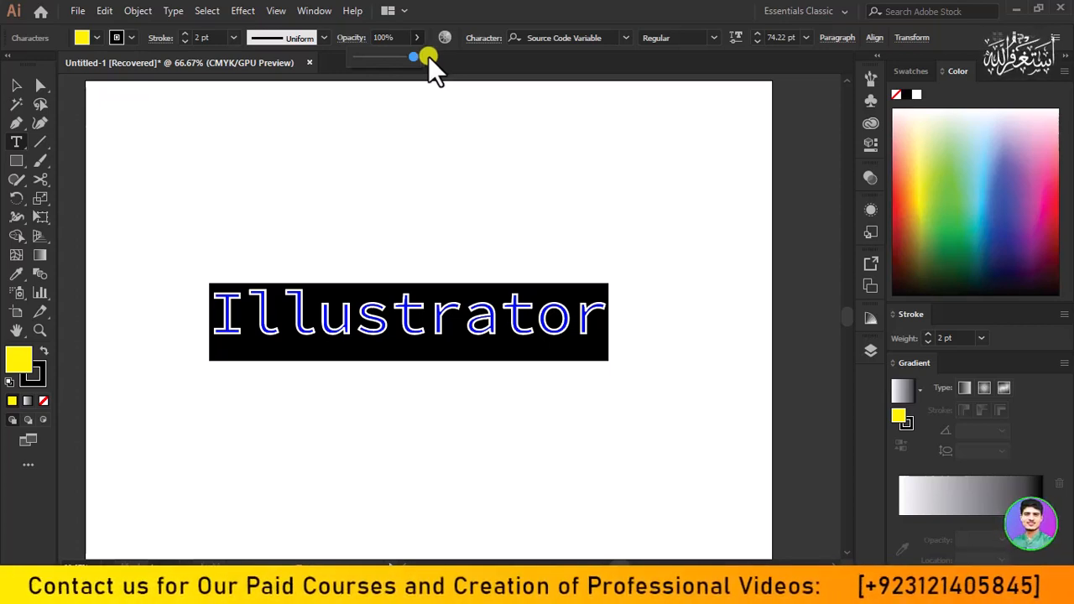
Step: Browse the available fonts and preview them on the selected "Illustrator" text, returning to the start of the font list
left_click(630, 39)
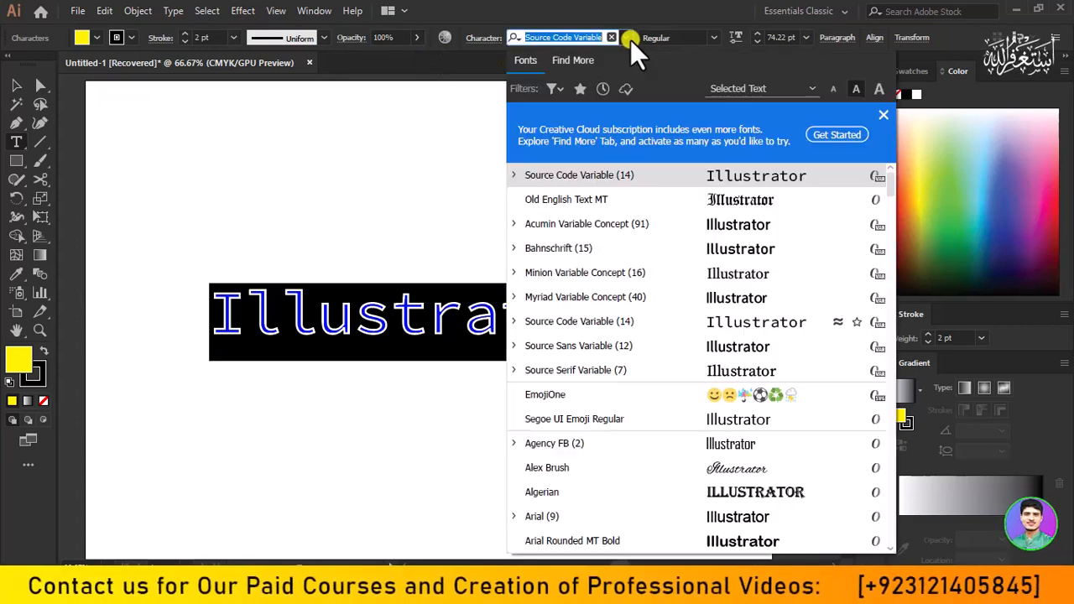
scroll(753, 252, "down", 15)
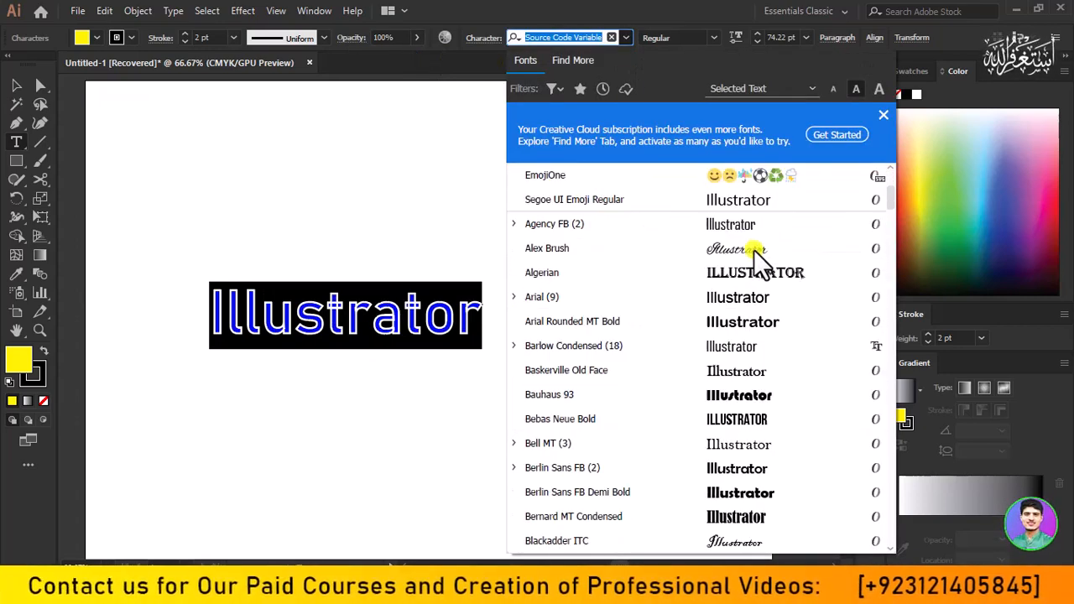
scroll(778, 265, "down", 2)
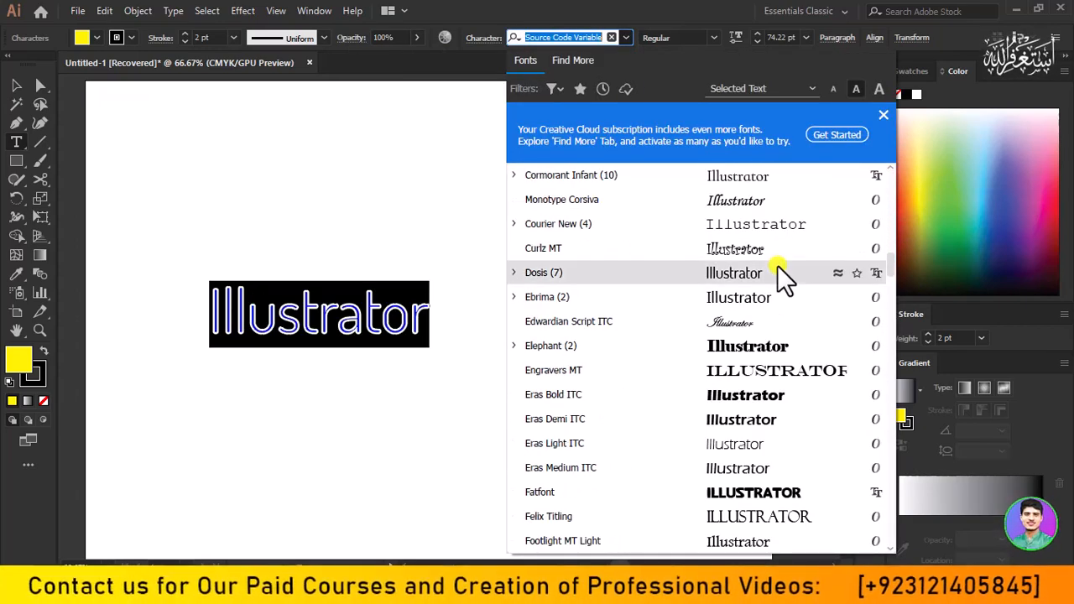
scroll(776, 268, "down", 4)
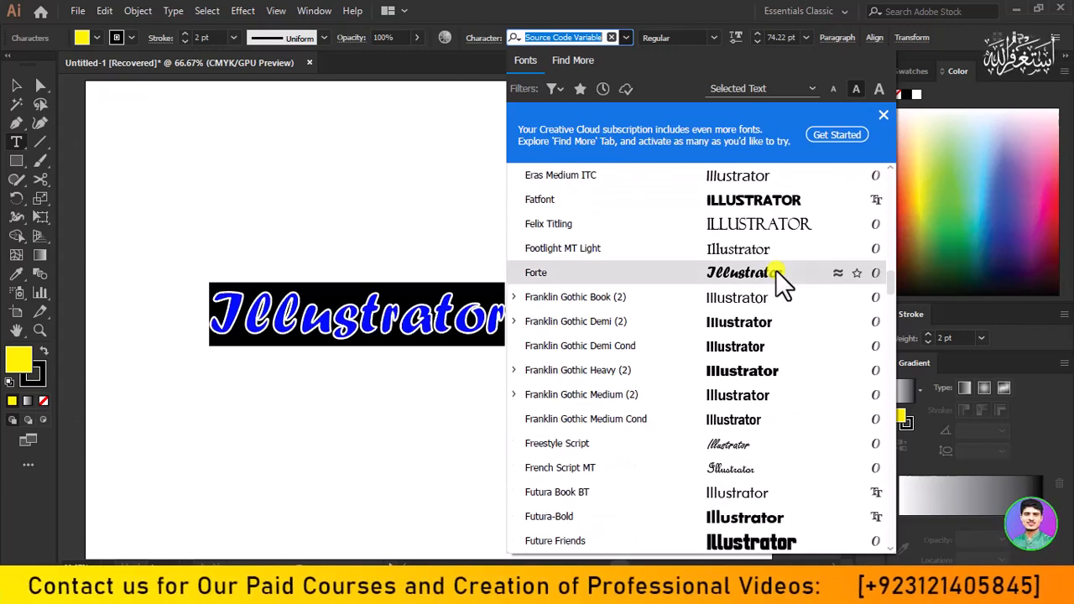
scroll(776, 269, "down", 5)
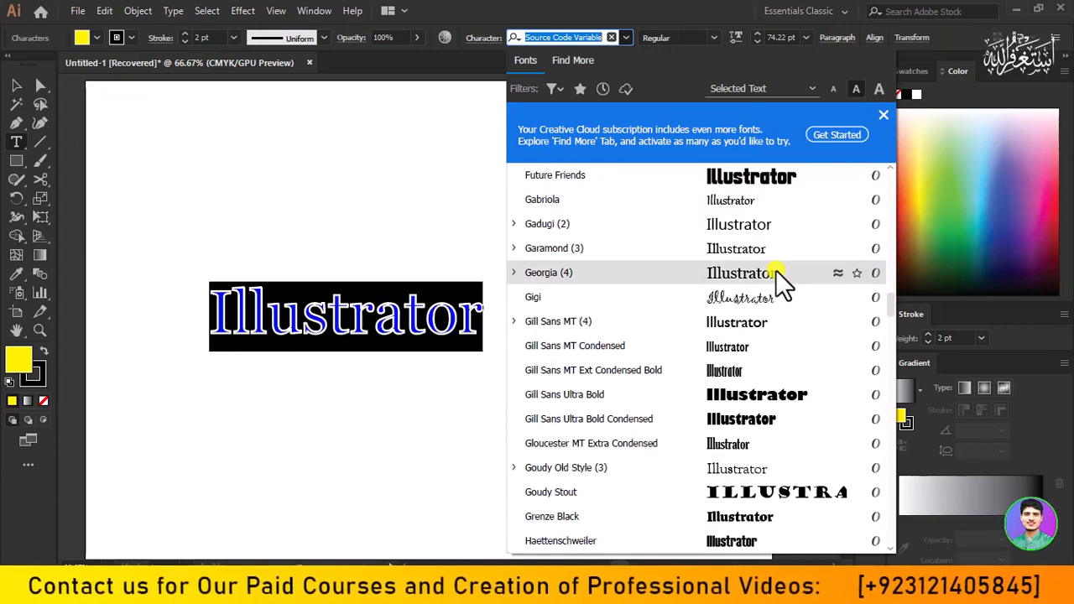
scroll(775, 269, "down", 3)
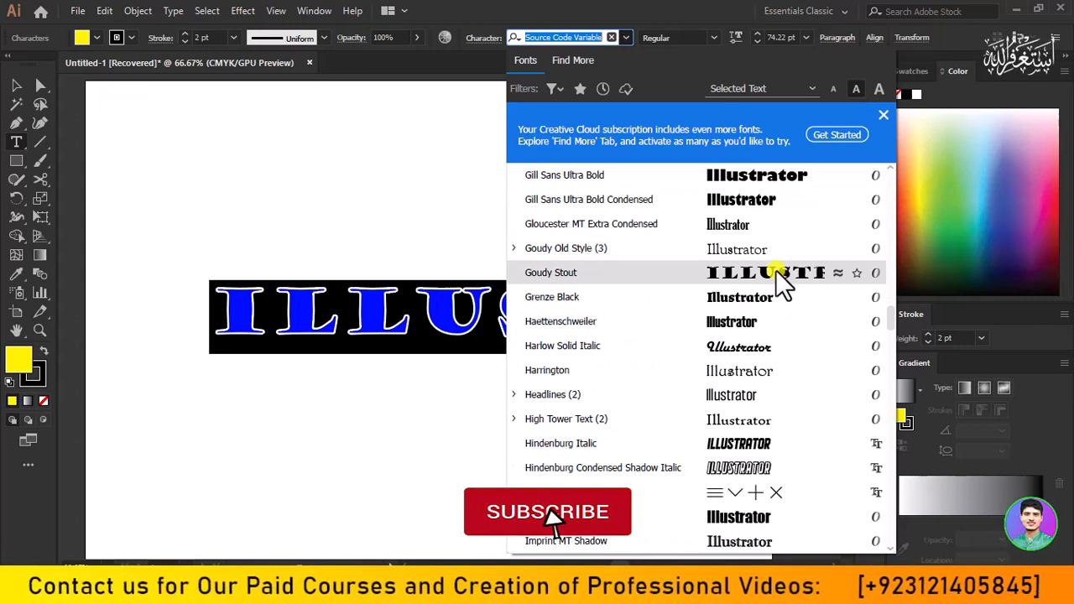
scroll(776, 269, "down", 3)
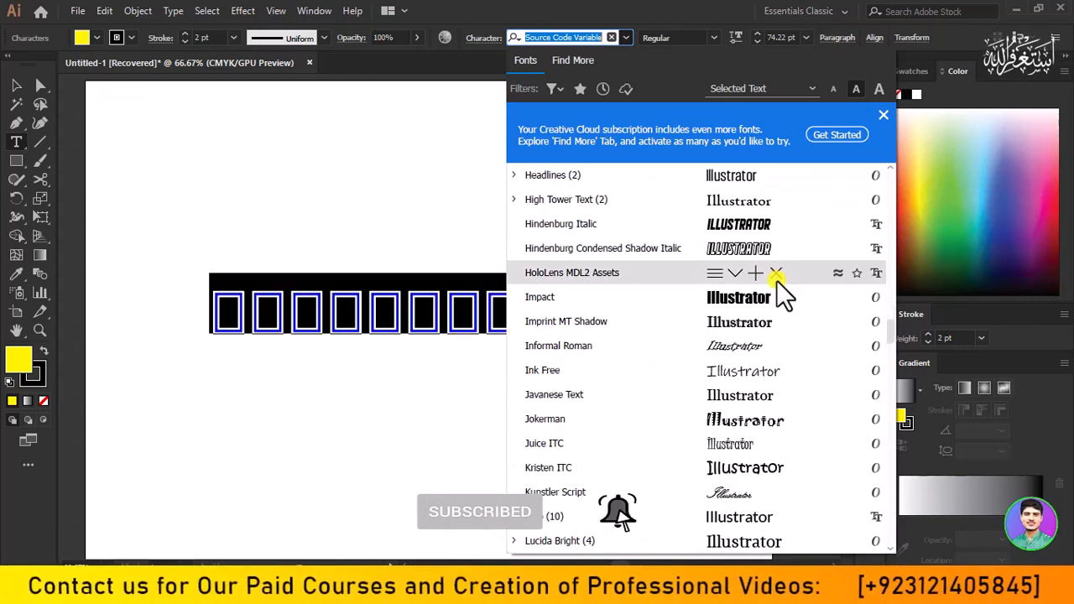
scroll(776, 277, "down", 4)
scroll(777, 281, "down", 5)
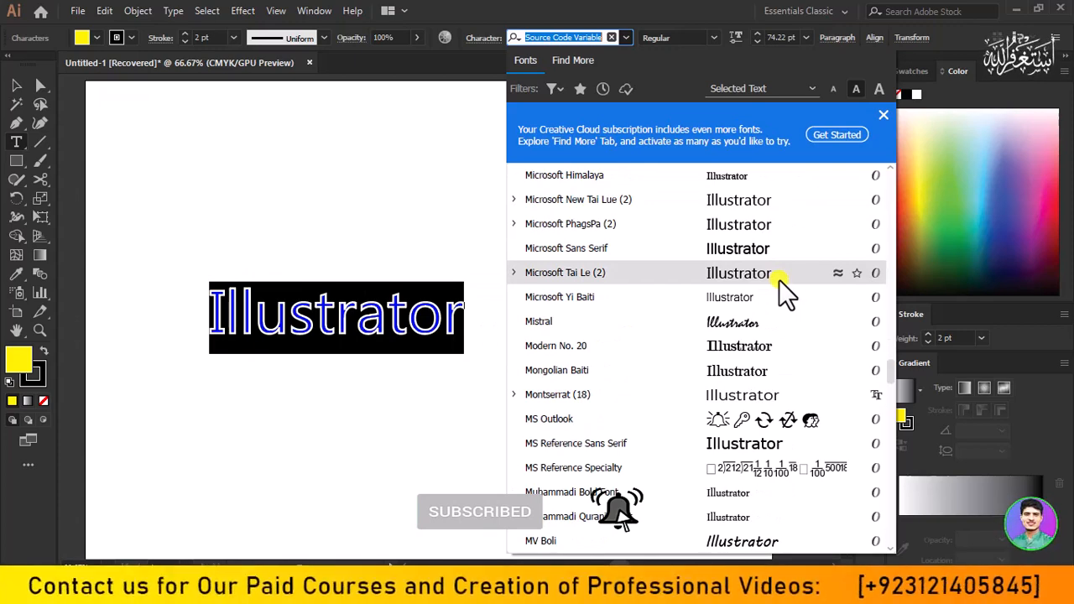
scroll(778, 280, "down", 5)
scroll(779, 280, "down", 1)
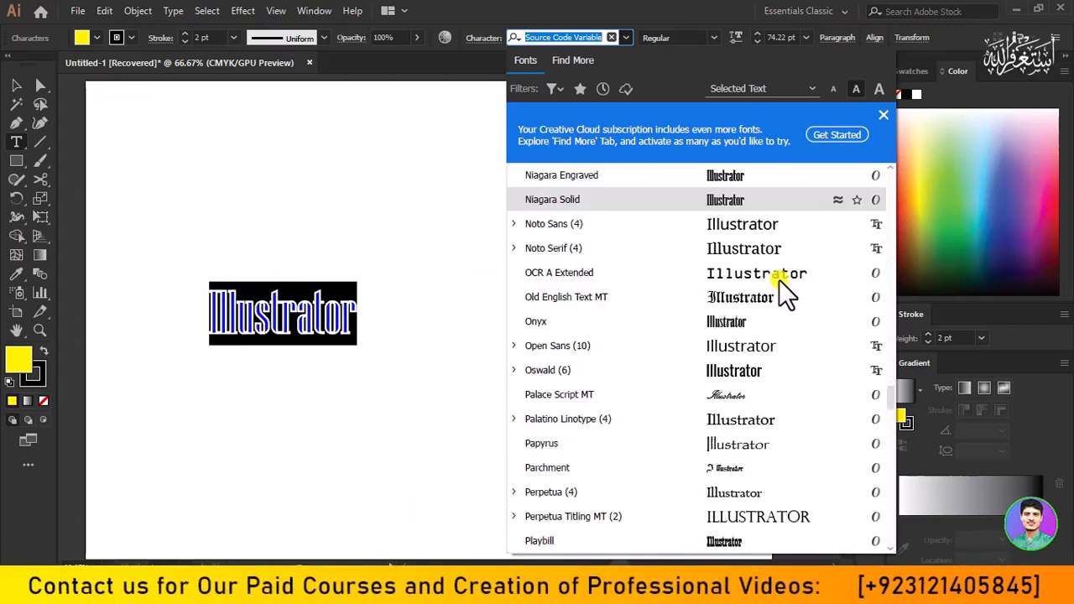
scroll(779, 281, "down", 5)
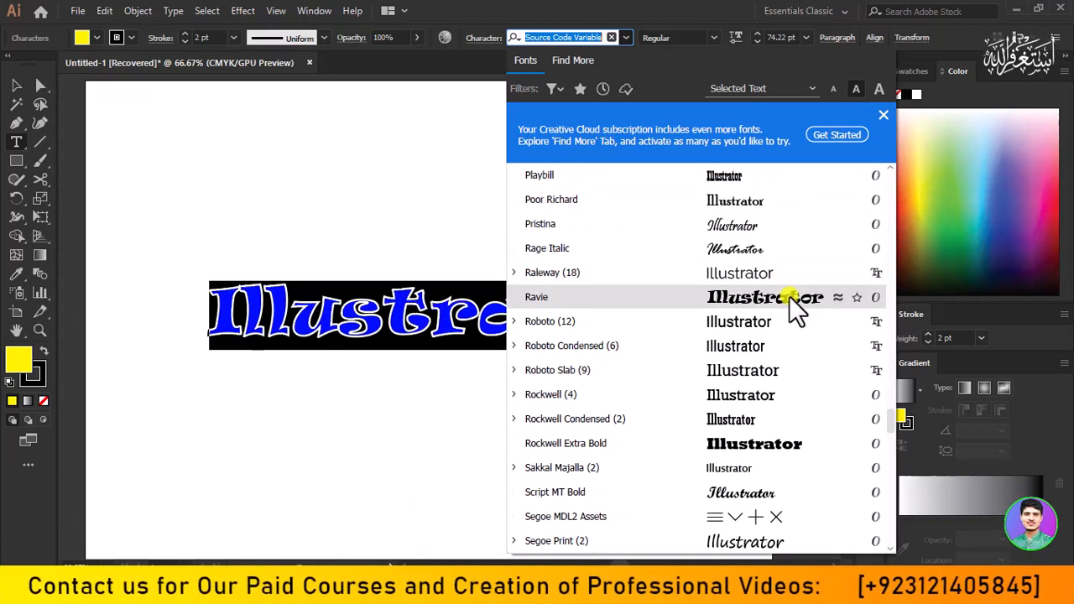
scroll(790, 286, "up", 20)
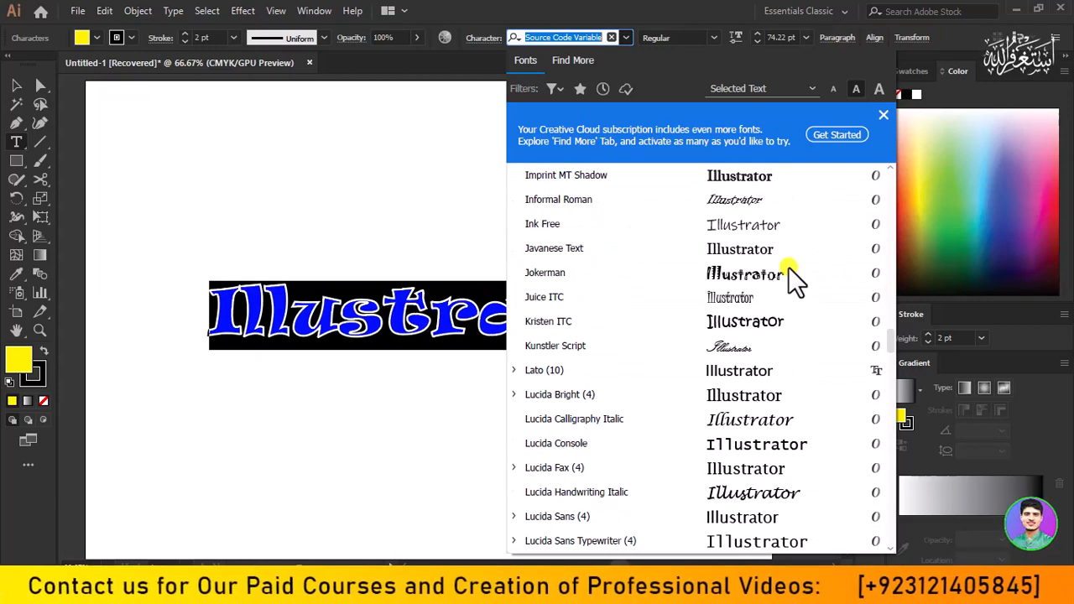
scroll(793, 261, "up", 20)
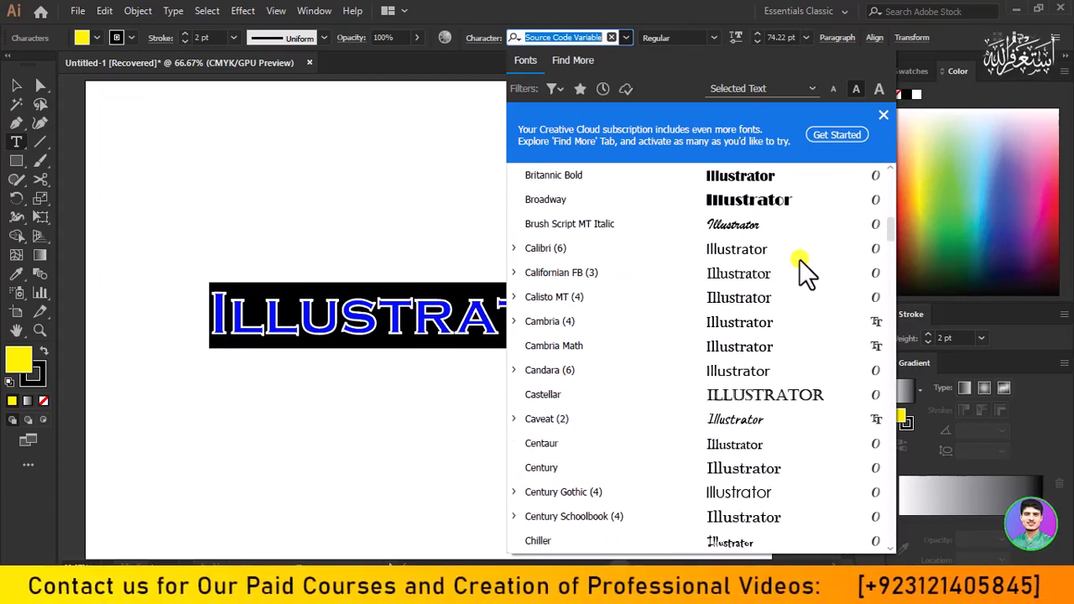
scroll(802, 252, "up", 6)
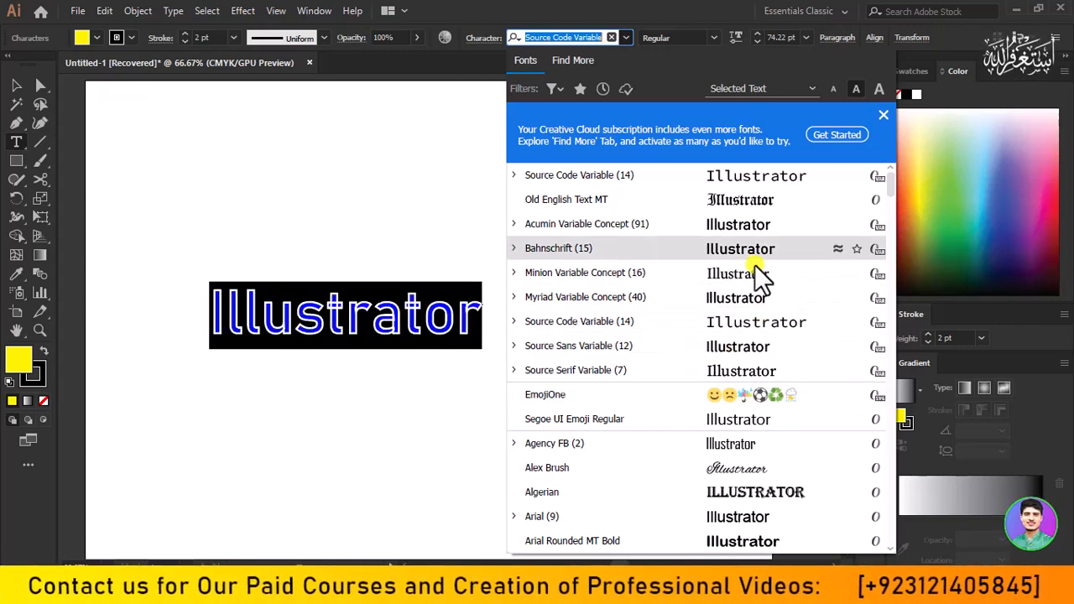
Step: Set the selected text's font to Berlin Sans FB Demi Bold and check which styles it offers
scroll(755, 269, "down", 5)
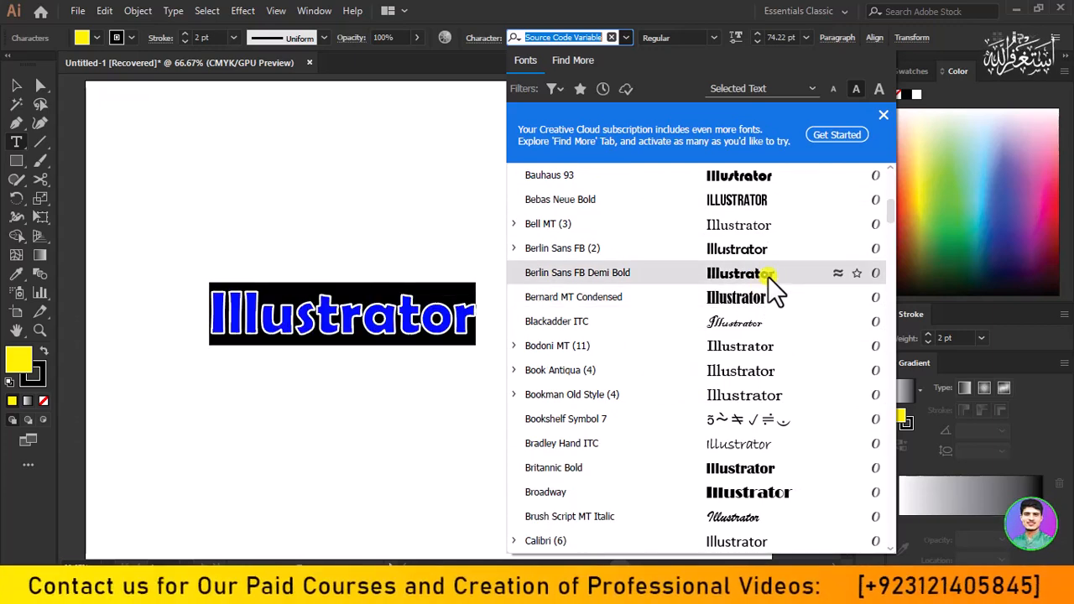
left_click(768, 276)
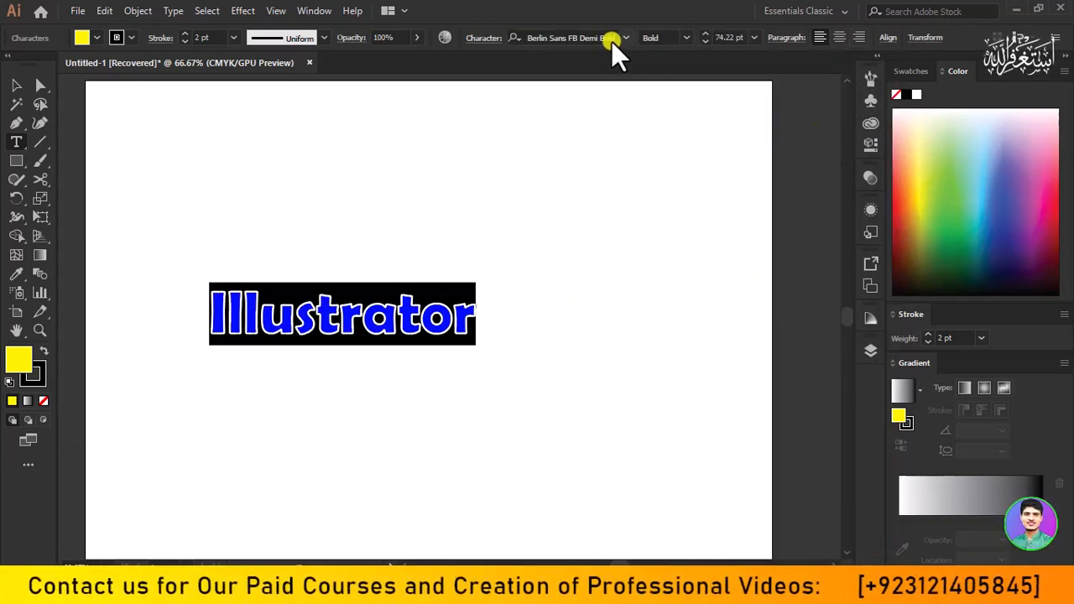
left_click(690, 40)
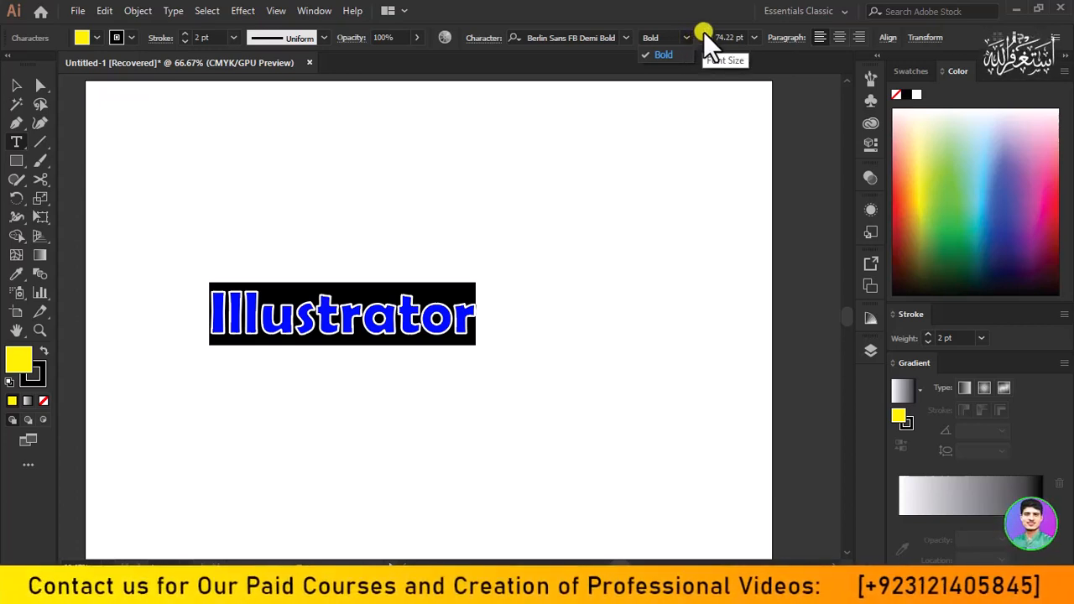
Step: Try font sizes of 75 pt, 72 pt and 100 pt on the selected "Illustrator" text
left_click(703, 31)
left_click(708, 34)
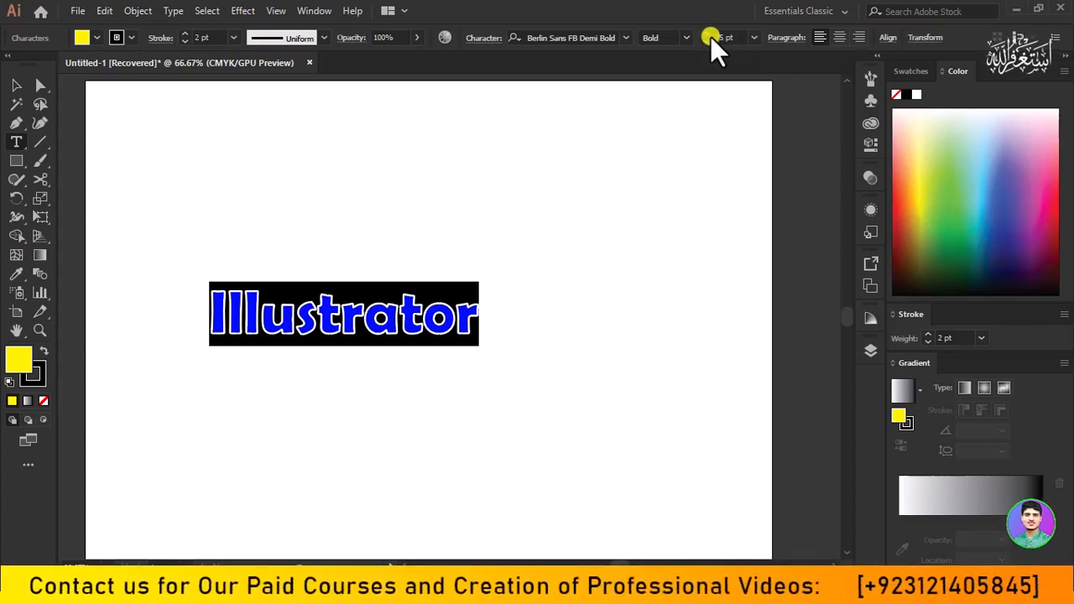
left_click(757, 37)
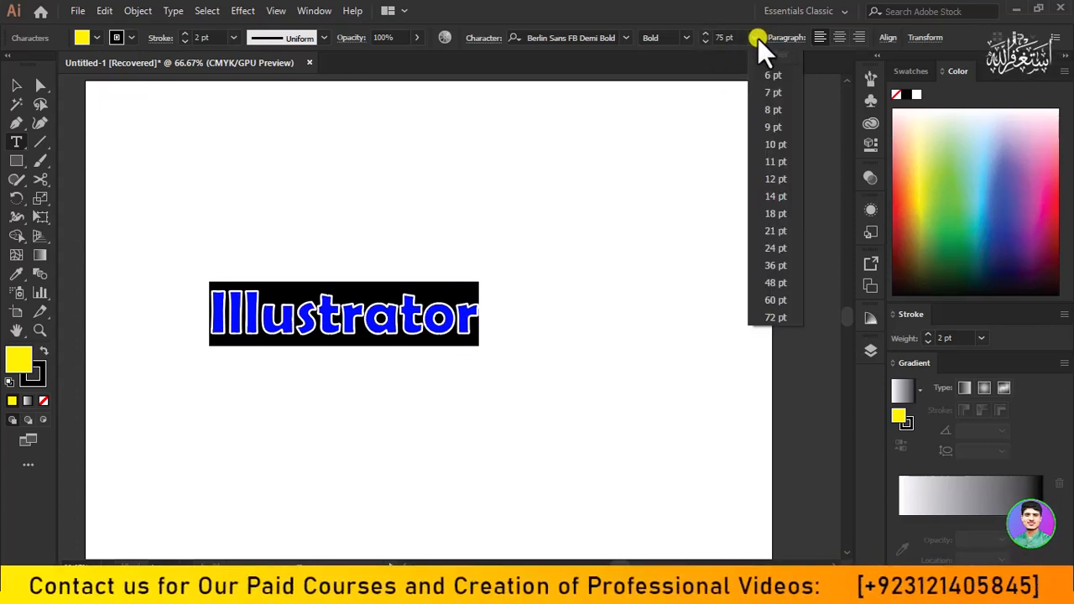
left_click(756, 320)
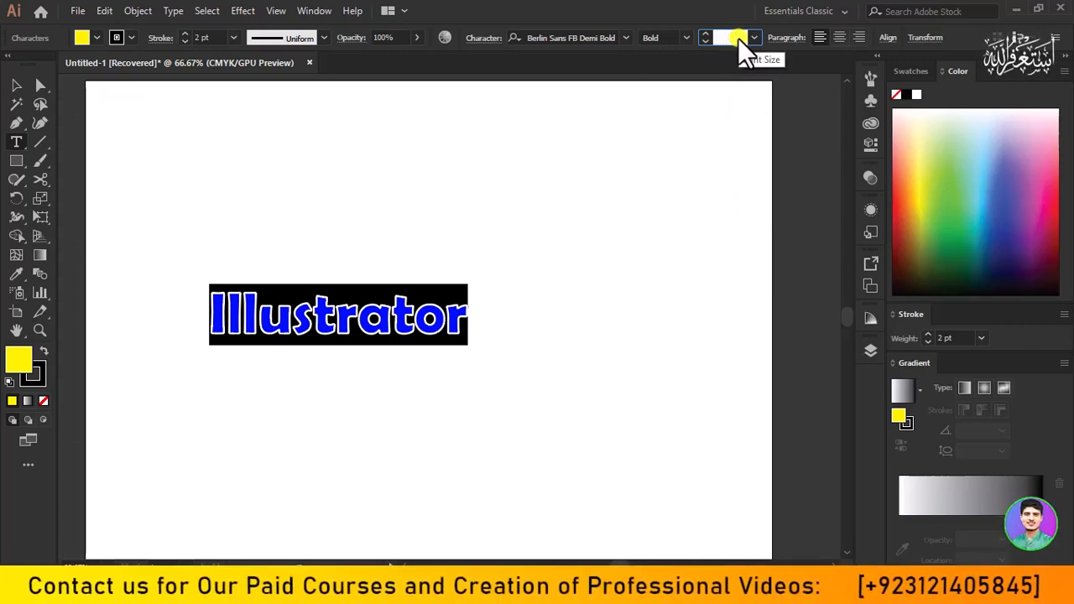
type("100")
key("Return")
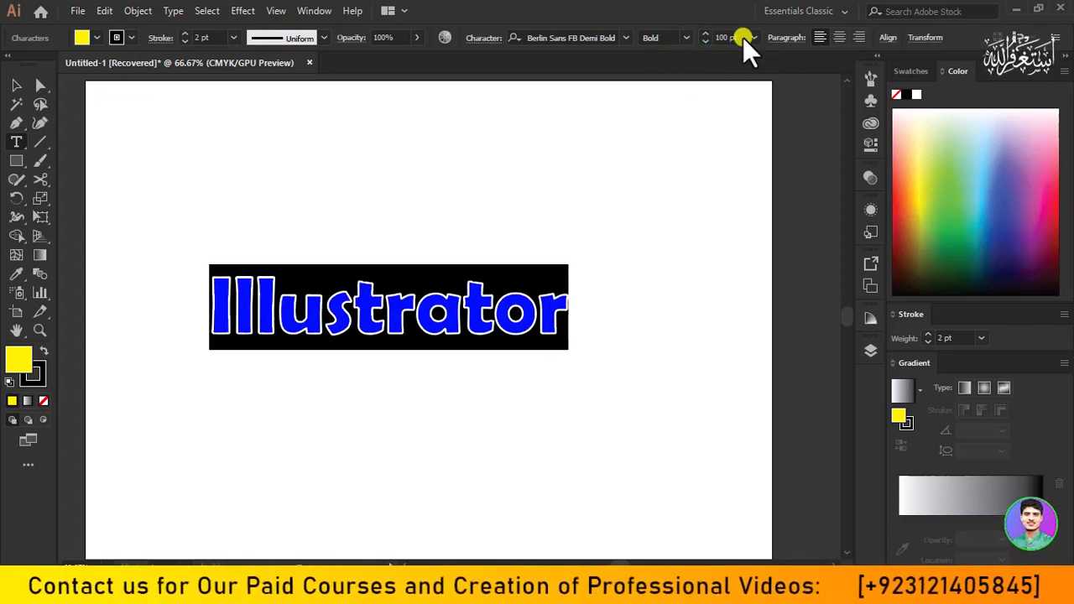
Step: Set the font size of the selected "Illustrator" text to 150 pt
left_click(743, 37)
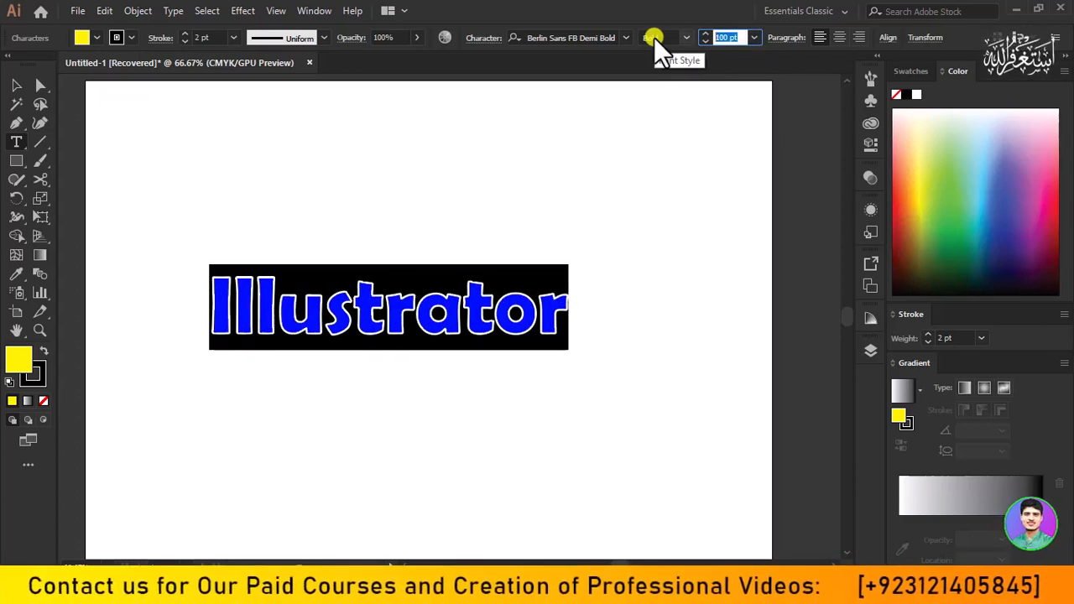
type("150")
key("Return")
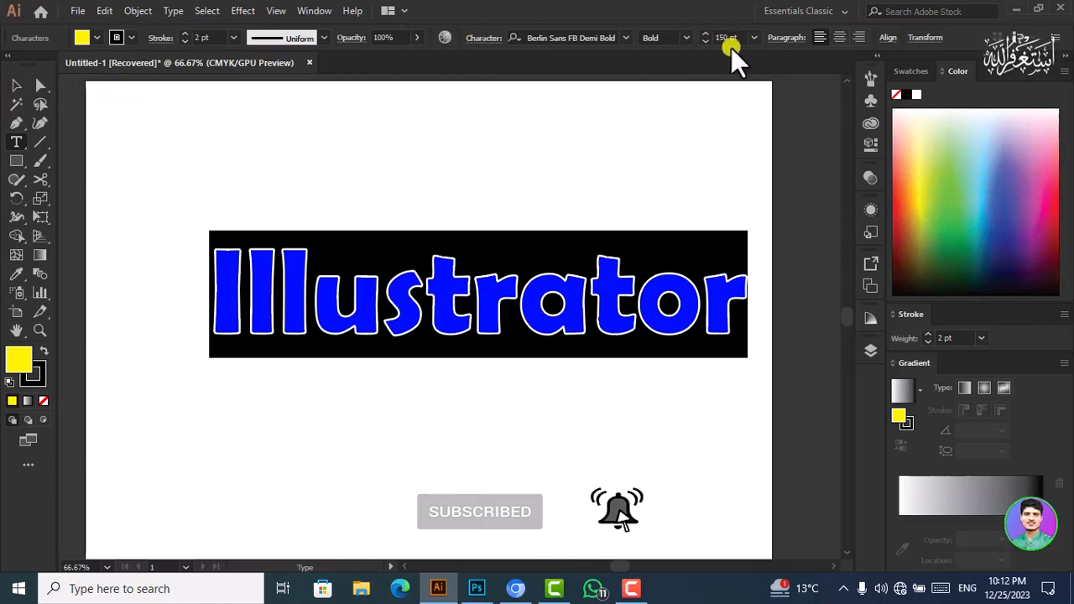
Step: Examine the detailed character settings of the selected text, including its font style choices and the list of languages
left_click(484, 38)
left_click(484, 39)
left_click(483, 39)
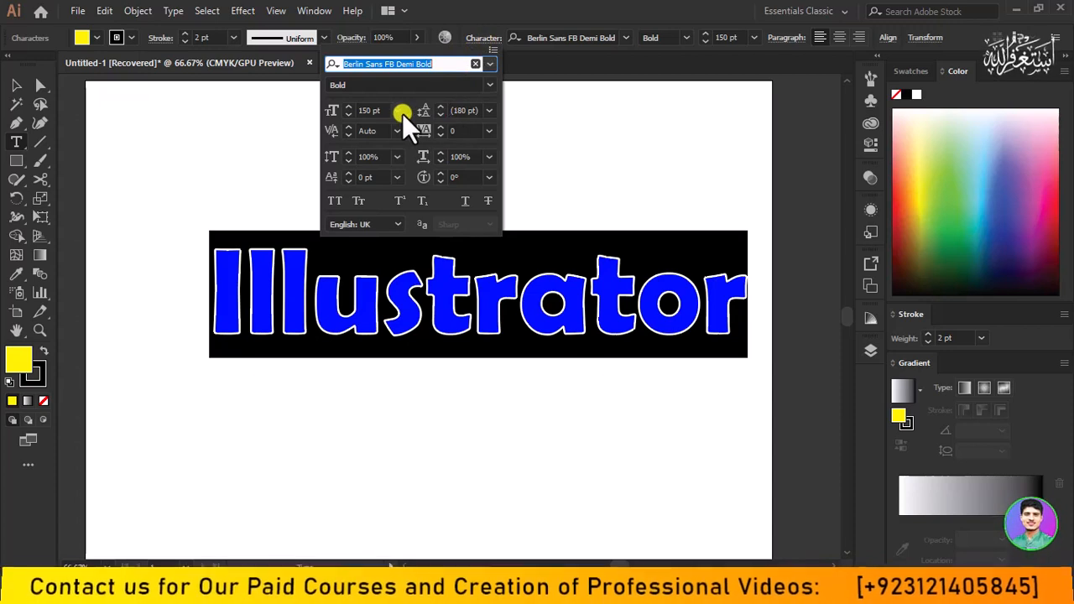
left_click(488, 87)
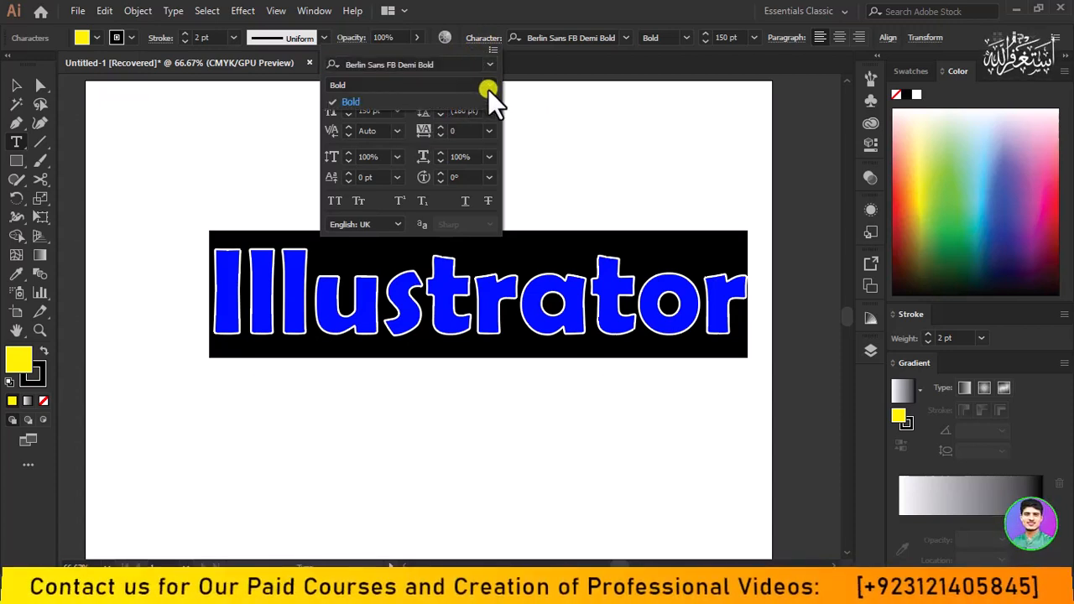
left_click(430, 94)
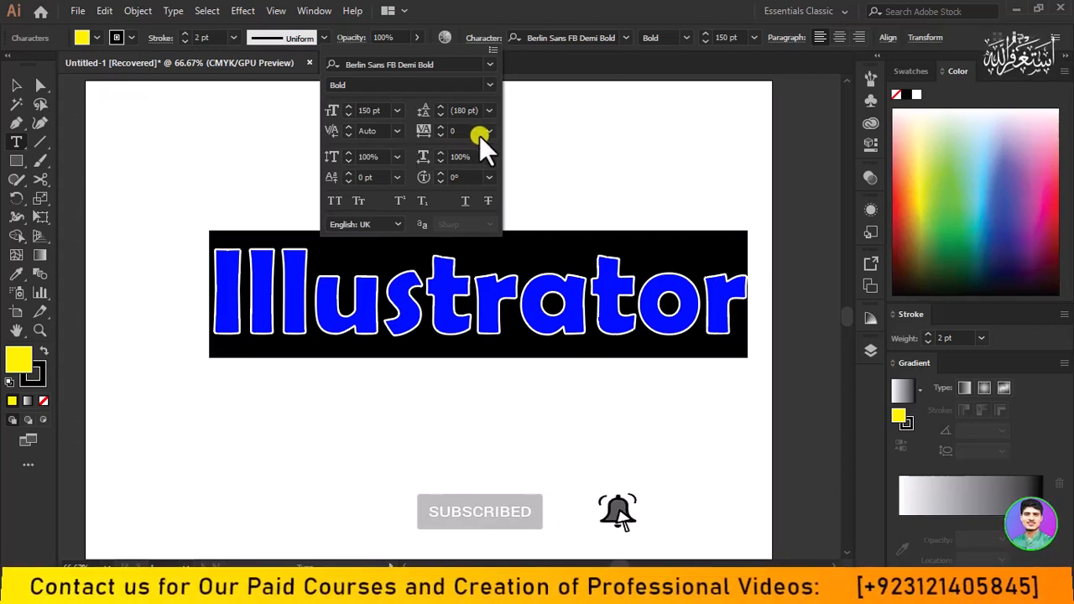
left_click(398, 224)
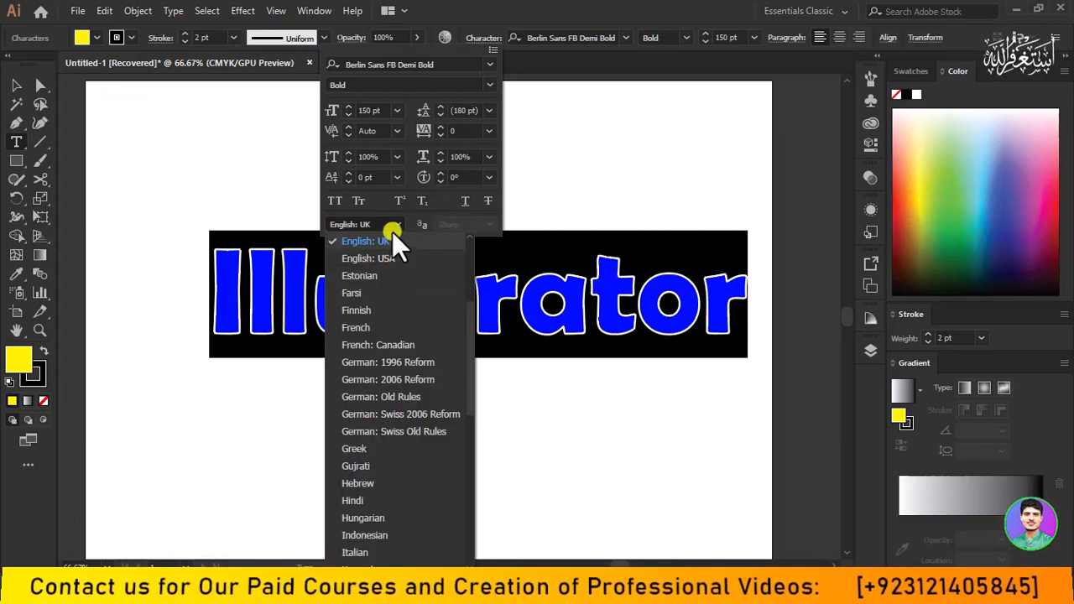
left_click(395, 220)
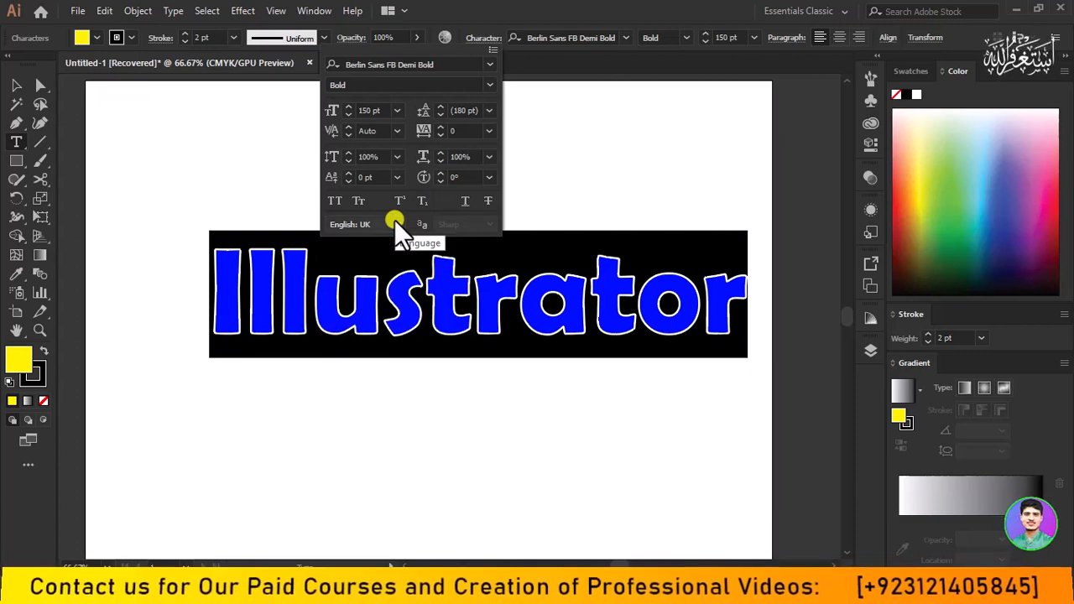